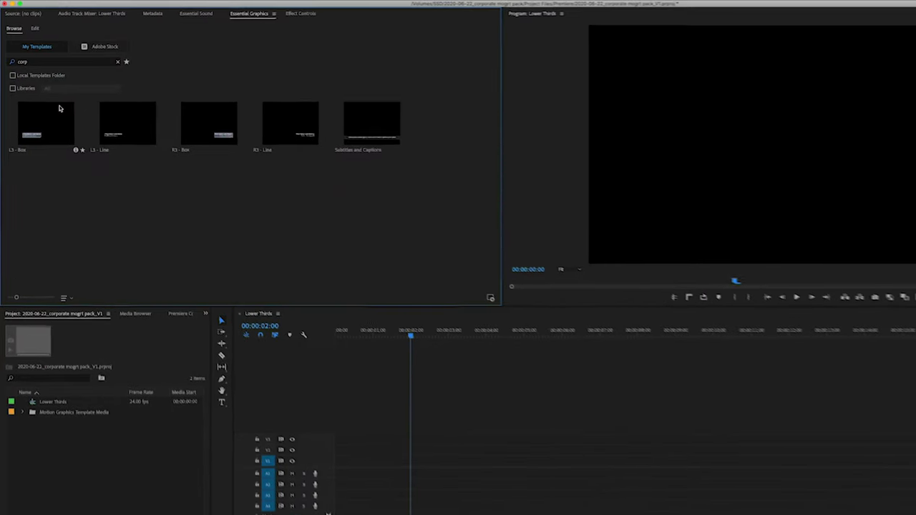
click(40, 62)
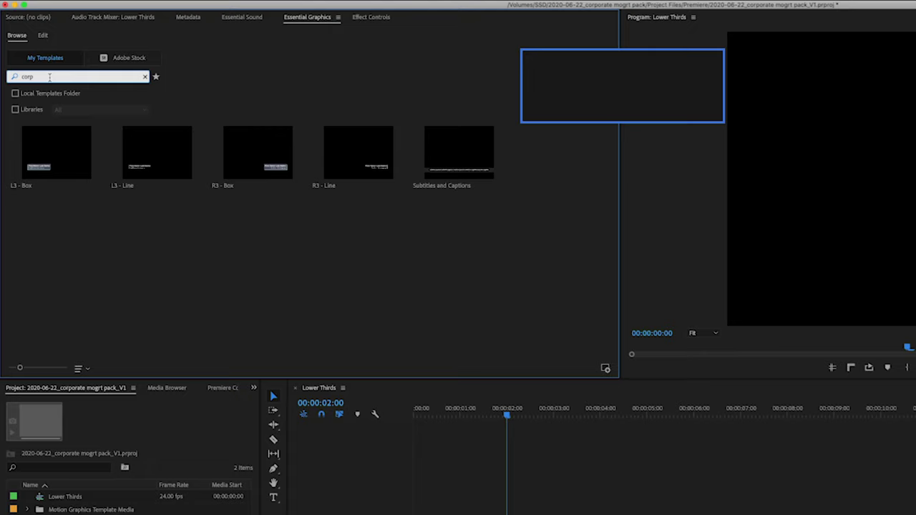
double_click(49, 77)
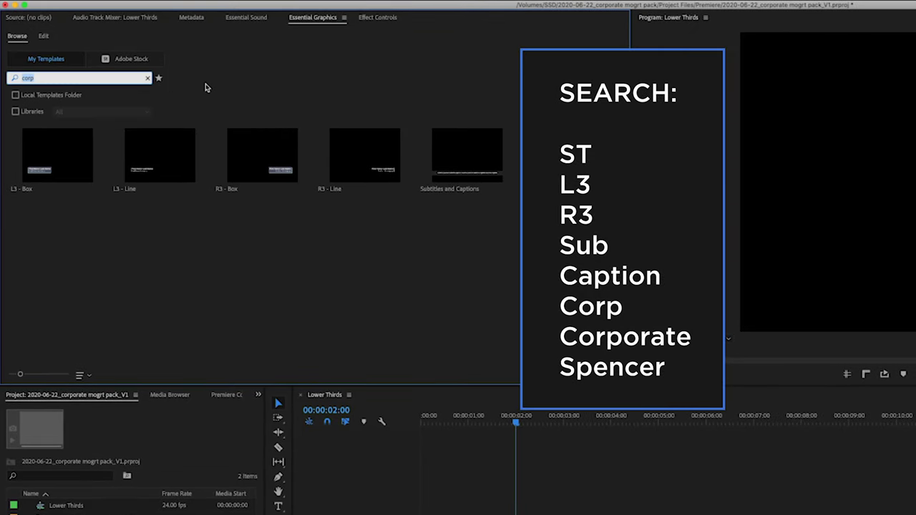
key(Return)
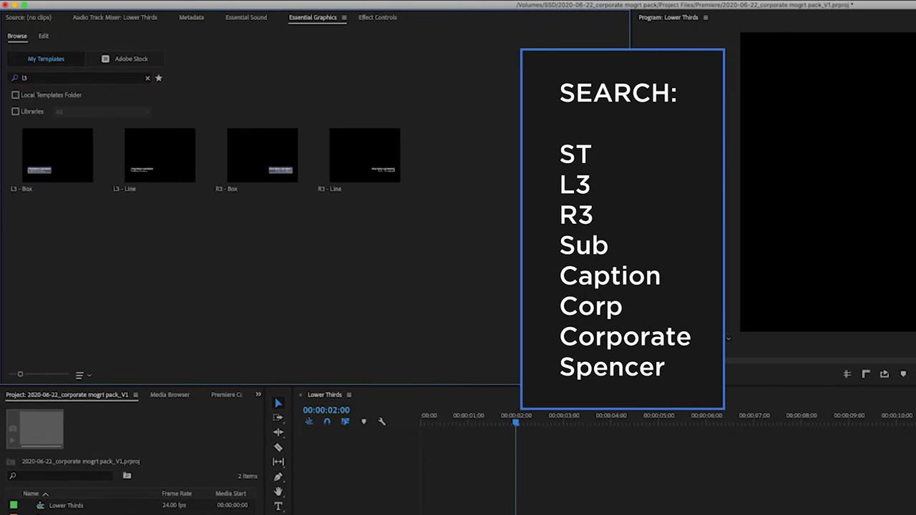
double_click(55, 80)
text(corp)
key(Return)
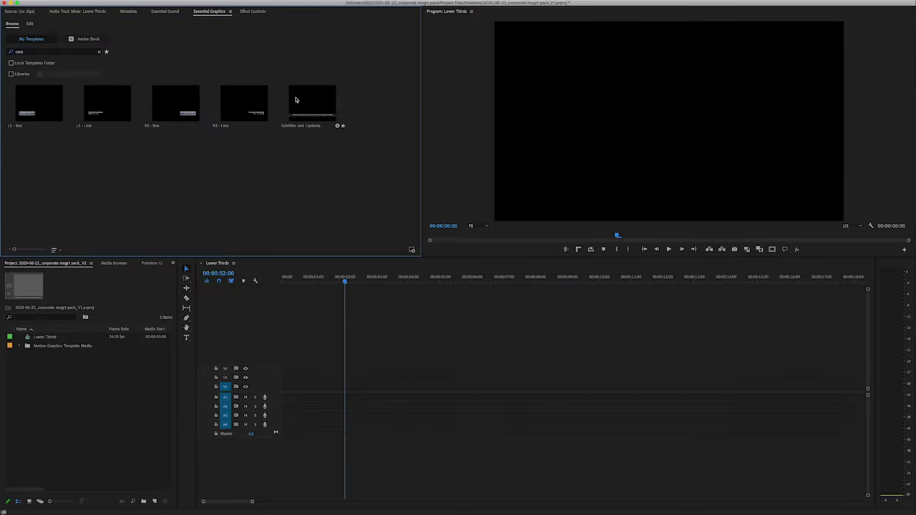
Place the Subtitles and Captions template at the start of V1, keeping the existing sequence settings
drag(447, 145, 428, 514)
drag(287, 387, 288, 387)
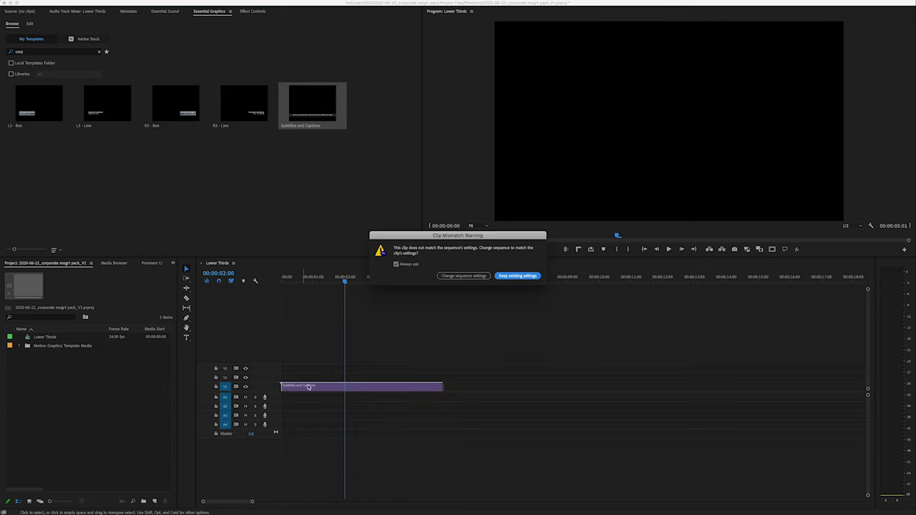
click(517, 276)
Set the caption clip to the frame size and expand its Text settings
click(351, 387)
right_click(352, 387)
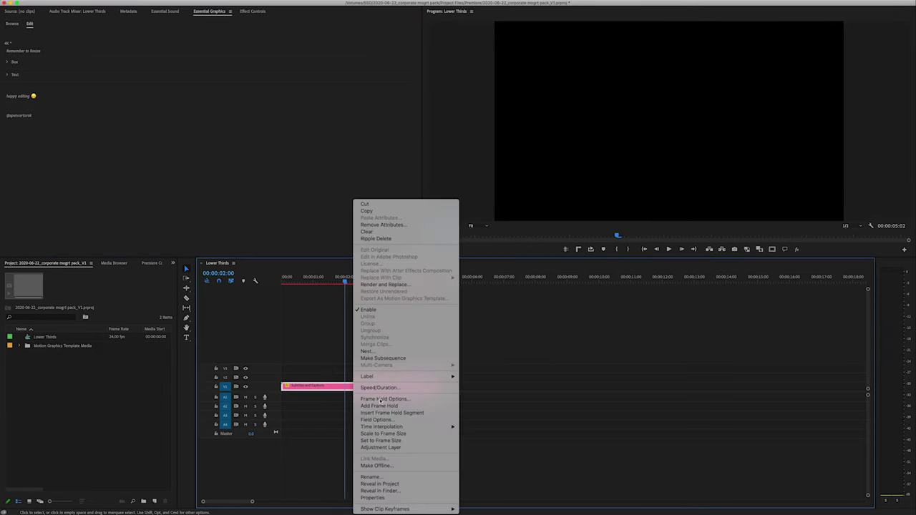
click(381, 440)
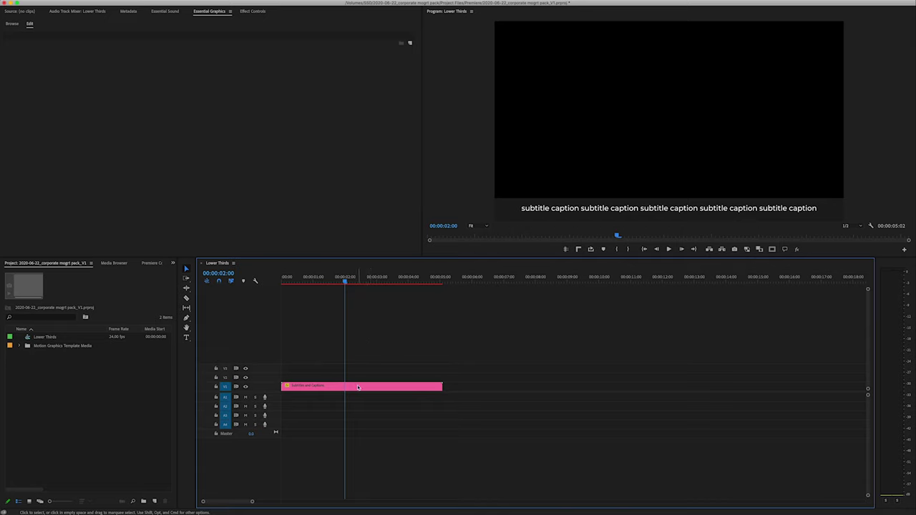
click(358, 387)
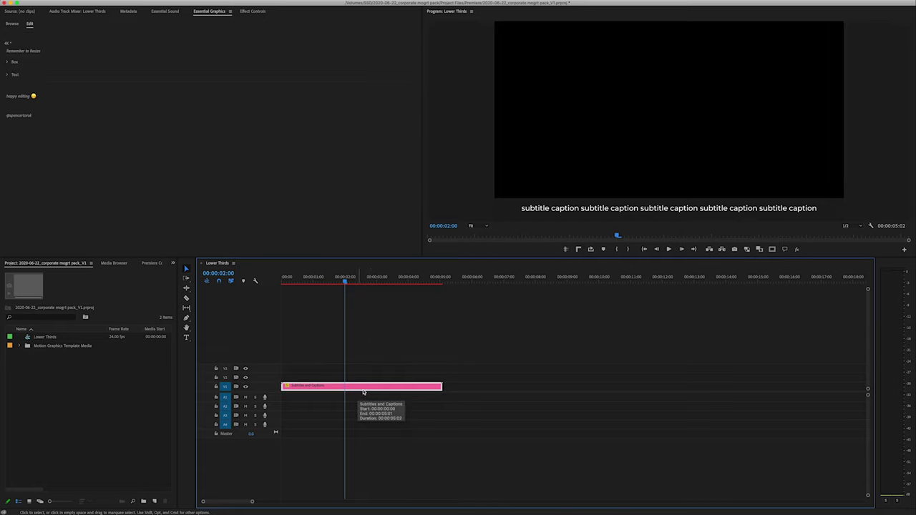
click(7, 74)
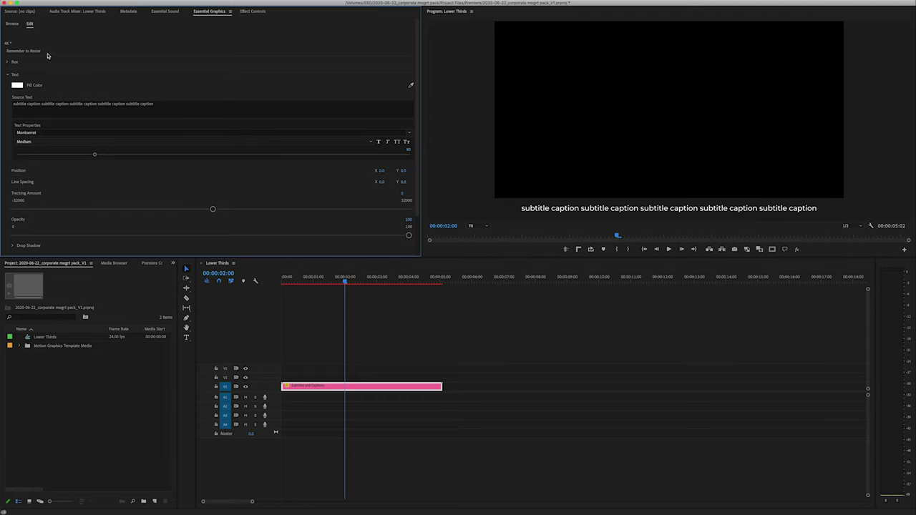
Lower the caption box opacity to 53, undoing a trial top padding change
click(7, 63)
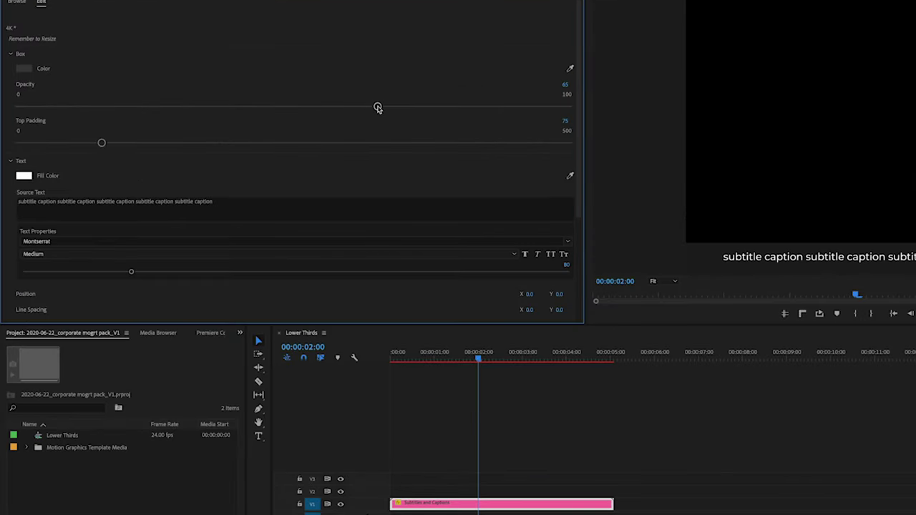
drag(377, 108, 282, 118)
drag(106, 149, 433, 144)
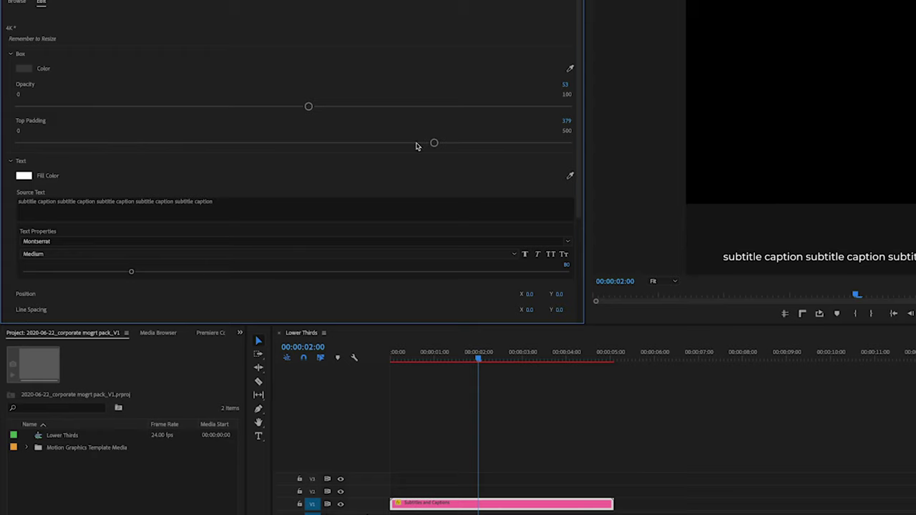
key(ctrl+z)
click(11, 53)
Break the caption onto two lines, spread the lines apart and raise the caption
click(100, 113)
click(102, 113)
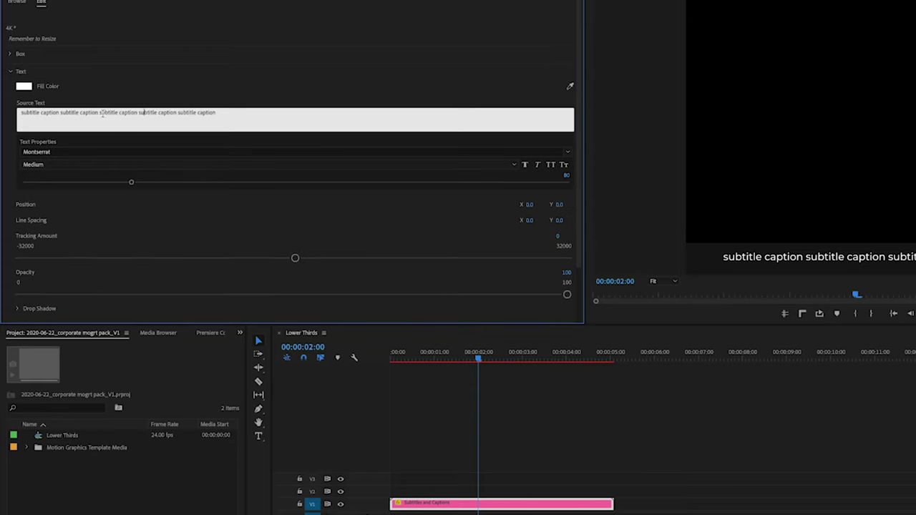
key(Return)
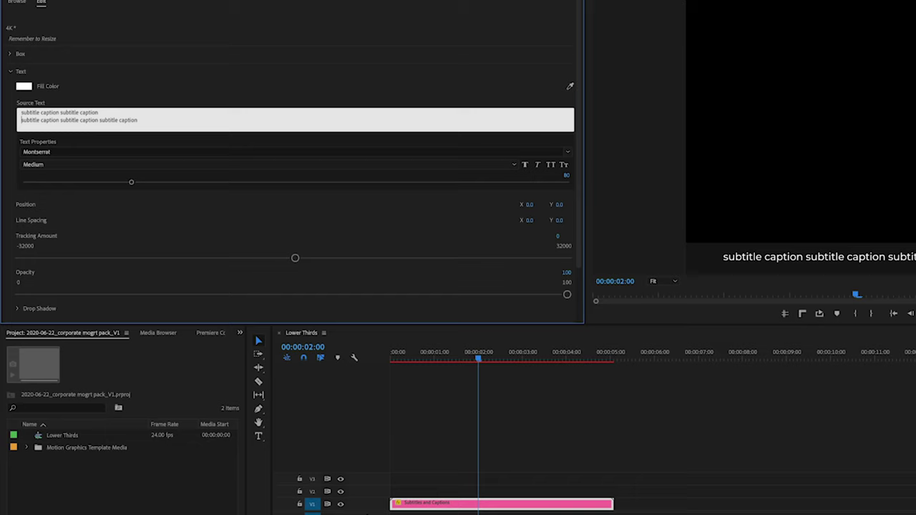
click(284, 91)
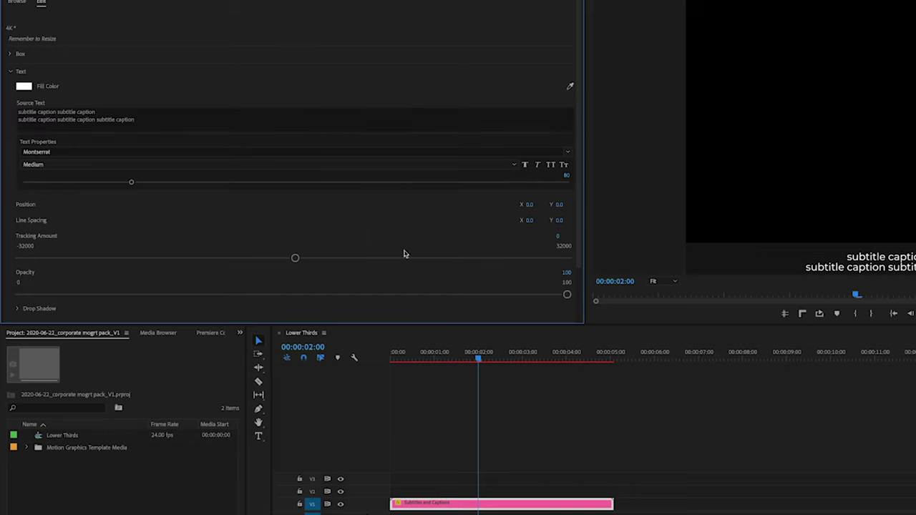
drag(559, 228, 600, 227)
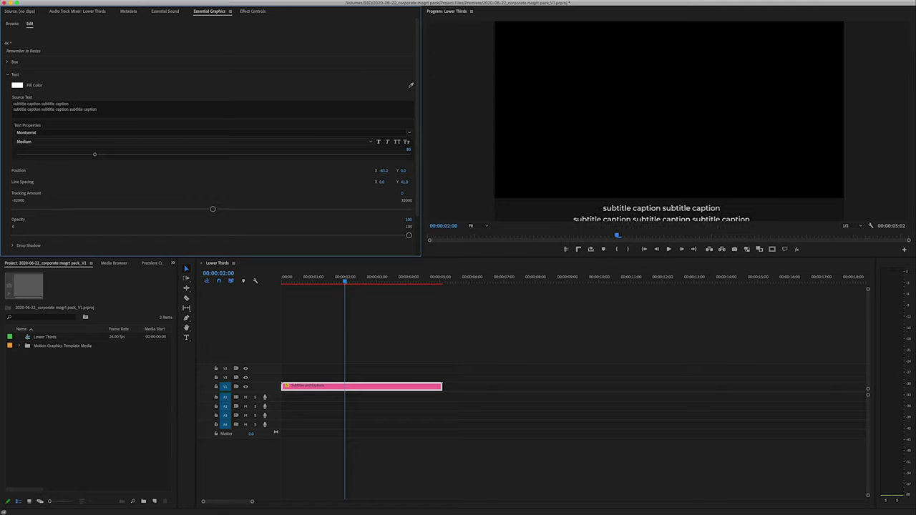
drag(405, 170, 380, 171)
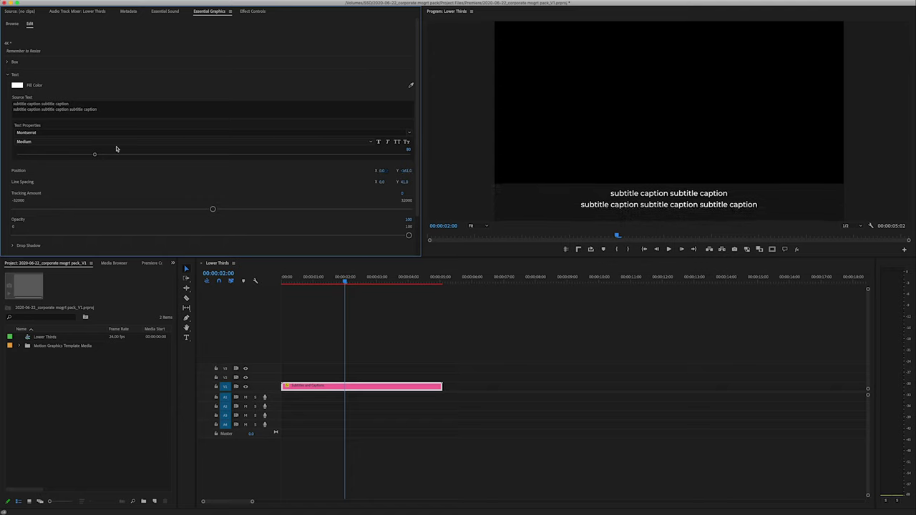
click(63, 110)
Add a third caption line, set line spacing to 45 and Position Y to -221
click(59, 110)
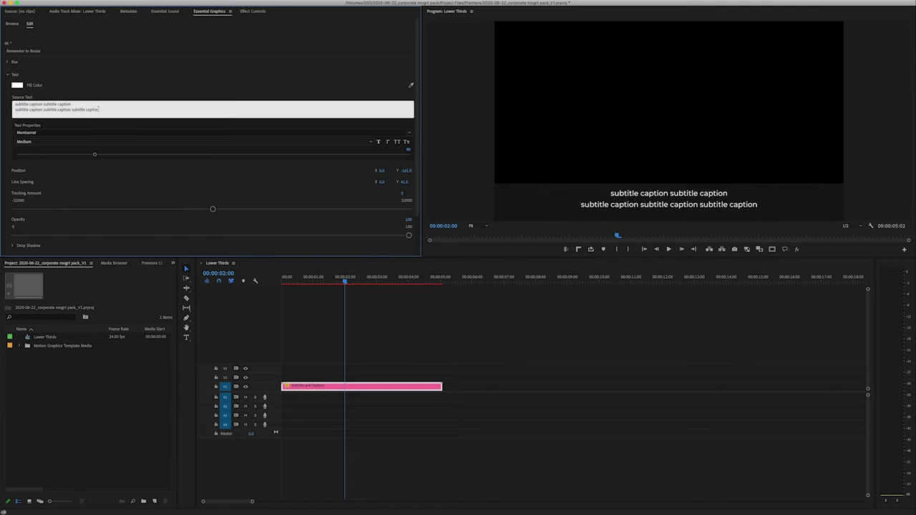
key(Return)
click(279, 94)
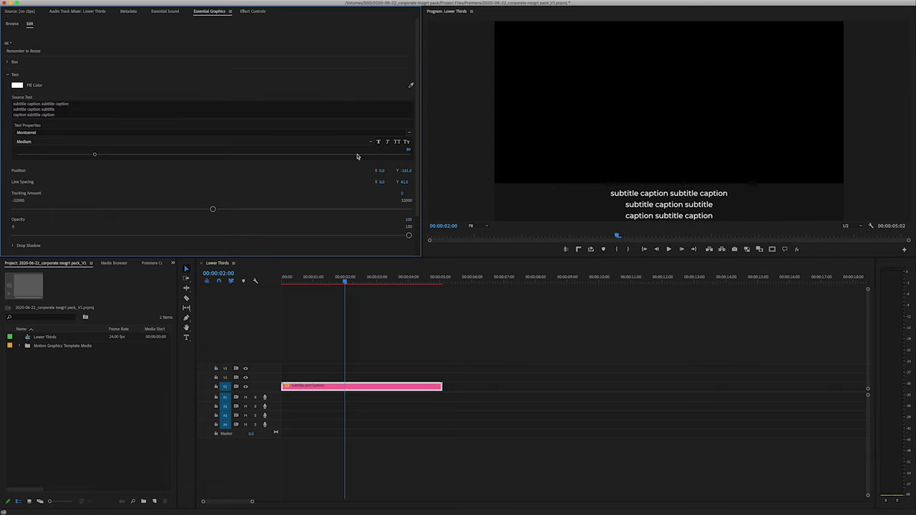
drag(404, 183, 913, 274)
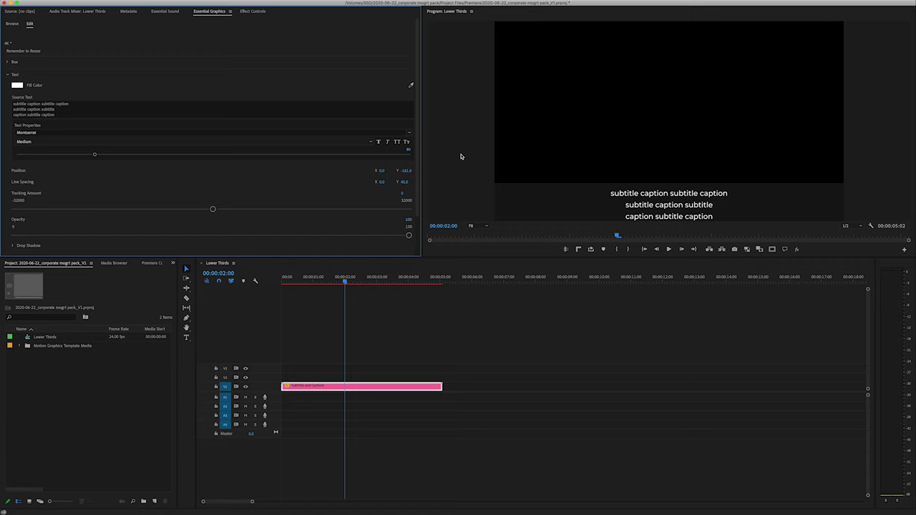
drag(408, 171, 559, 398)
Alt-drag copies of the caption clip along V1 and preview the next caption
click(364, 361)
drag(341, 387, 415, 387)
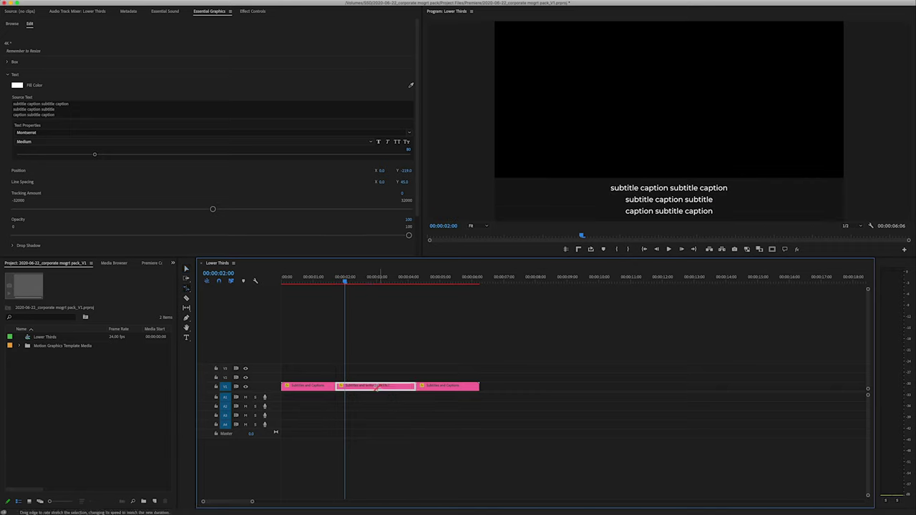
click(64, 116)
drag(322, 280, 300, 286)
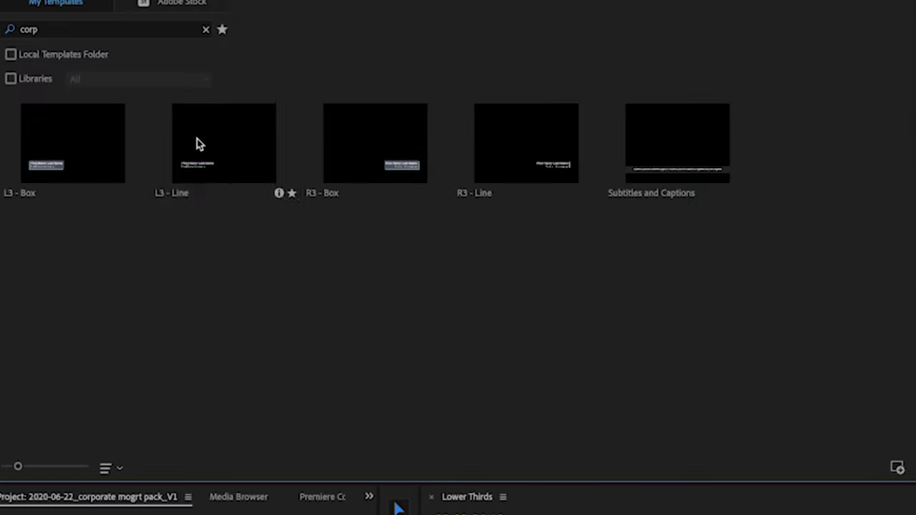
Add the L3 - Line template, delete the extra V2 clip, and select the V1 Line title
drag(199, 144, 215, 194)
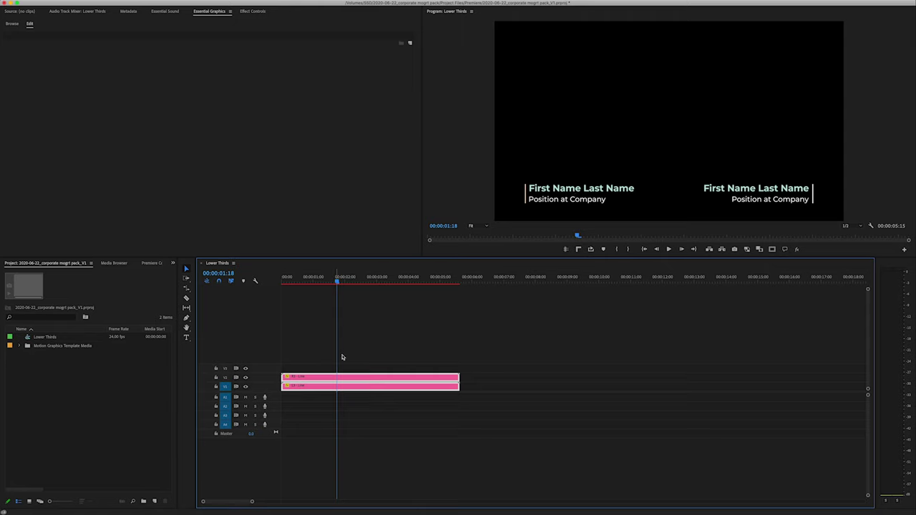
click(320, 365)
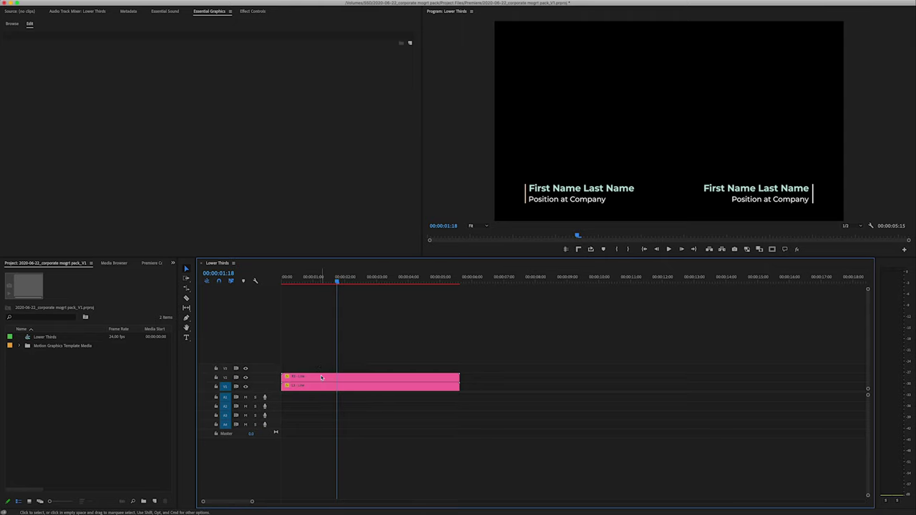
click(321, 377)
key(Delete)
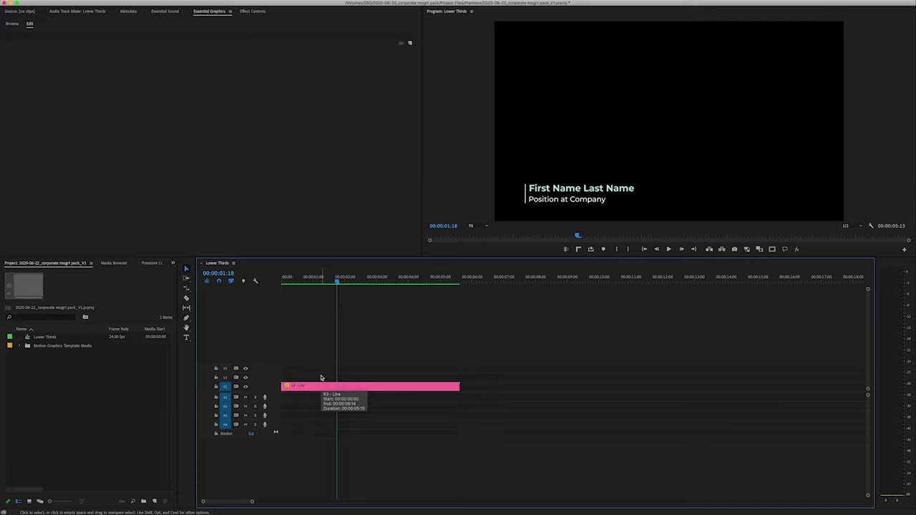
click(321, 387)
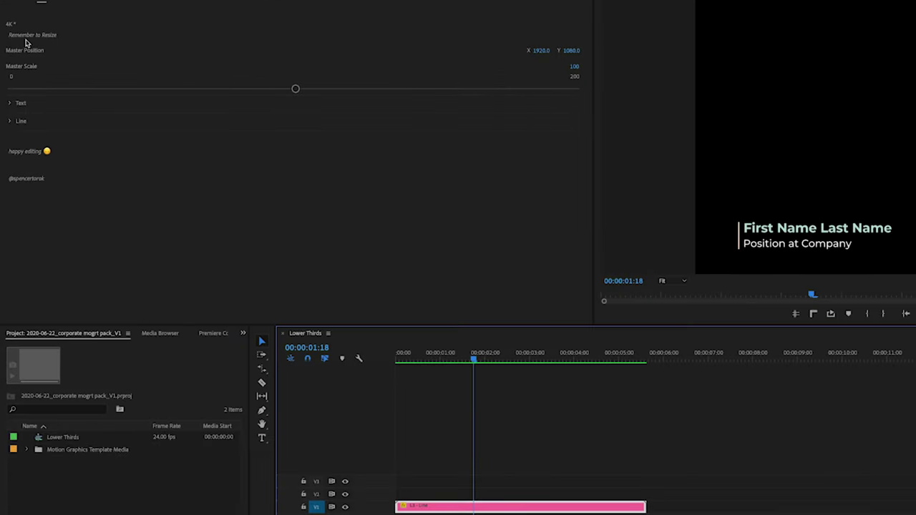
Enter the person's name and 'VP, Sales' in the Line title, using Cooper Std Black
click(10, 103)
click(98, 137)
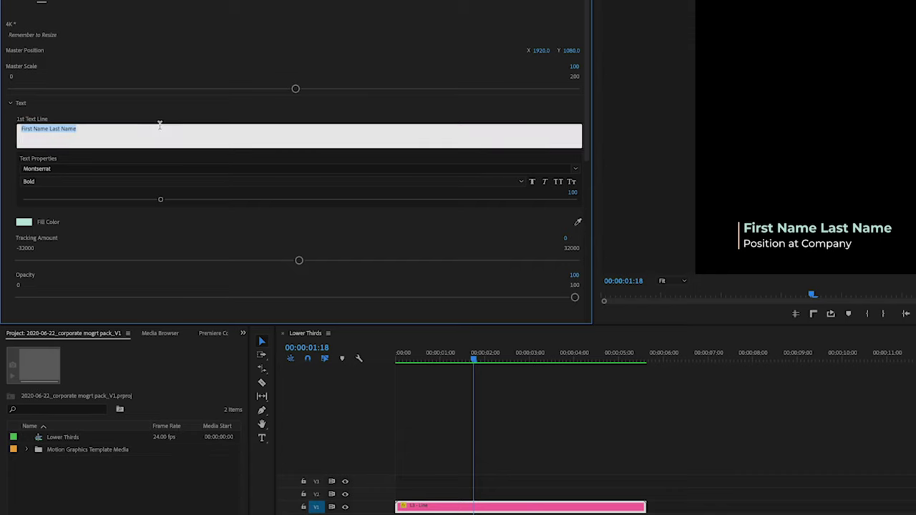
text(John Smith)
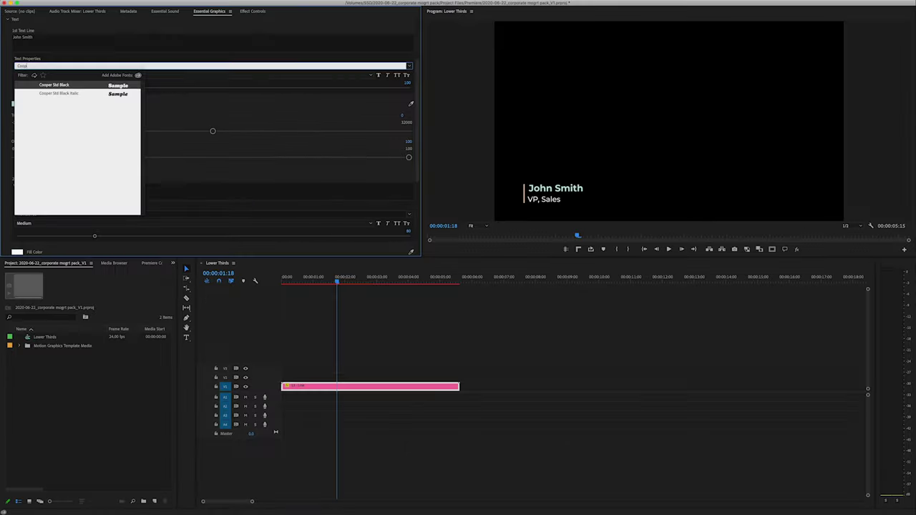
click(29, 90)
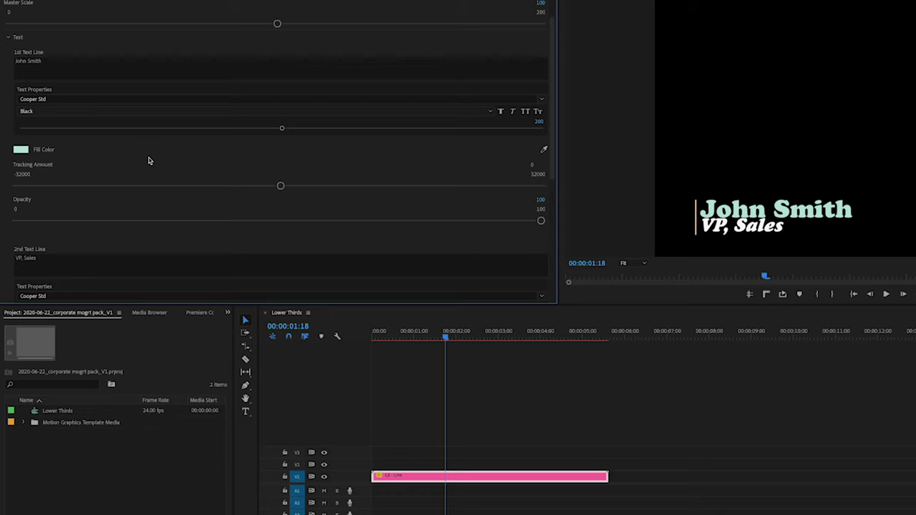
scroll(148, 160, down, 5)
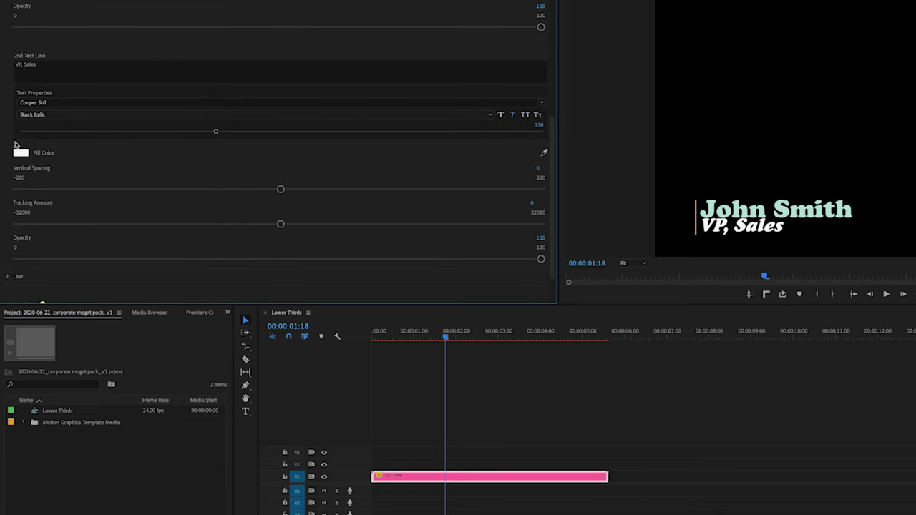
scroll(59, 179, down, 1)
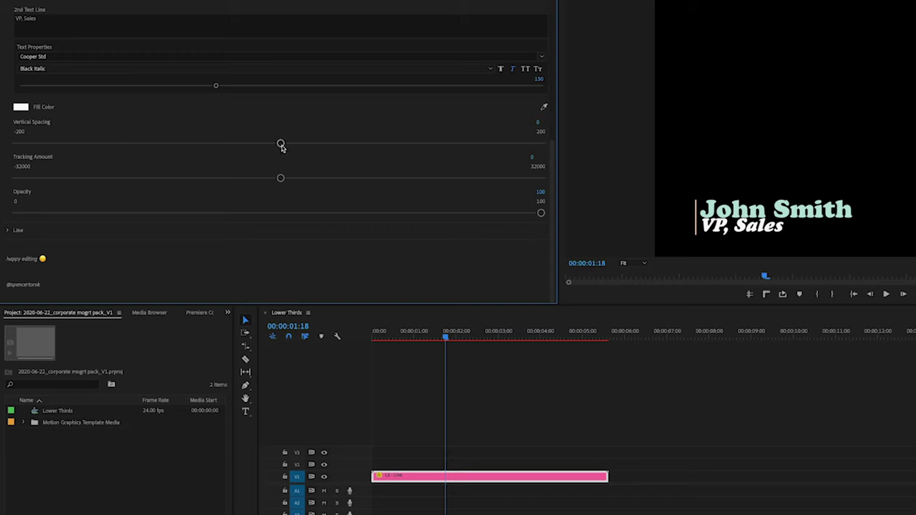
Set the 'VP, Sales' line size to 100 and its vertical spacing to 25
drag(280, 144, 354, 145)
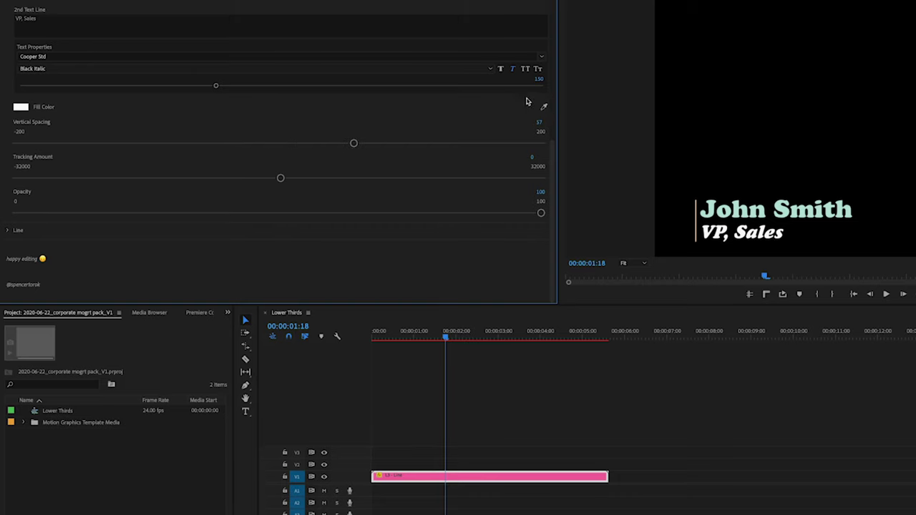
click(539, 85)
drag(538, 85, 550, 83)
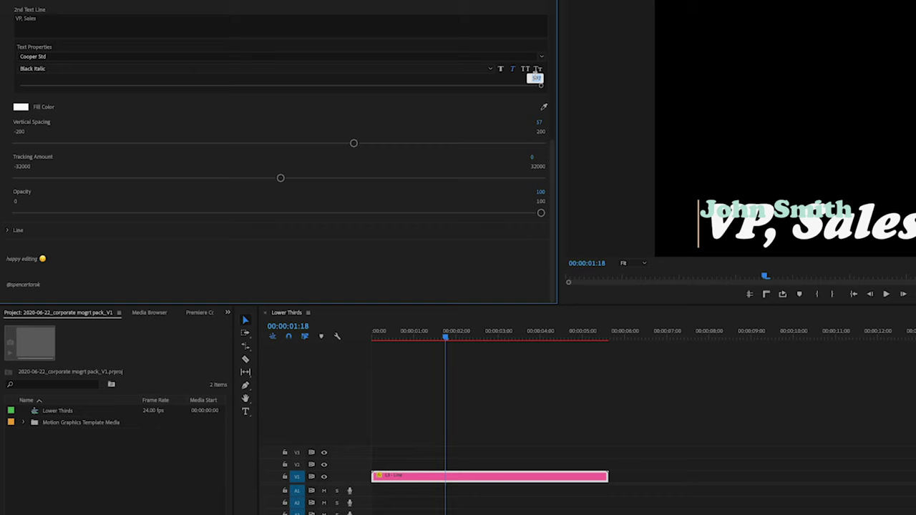
key(ctrl+z)
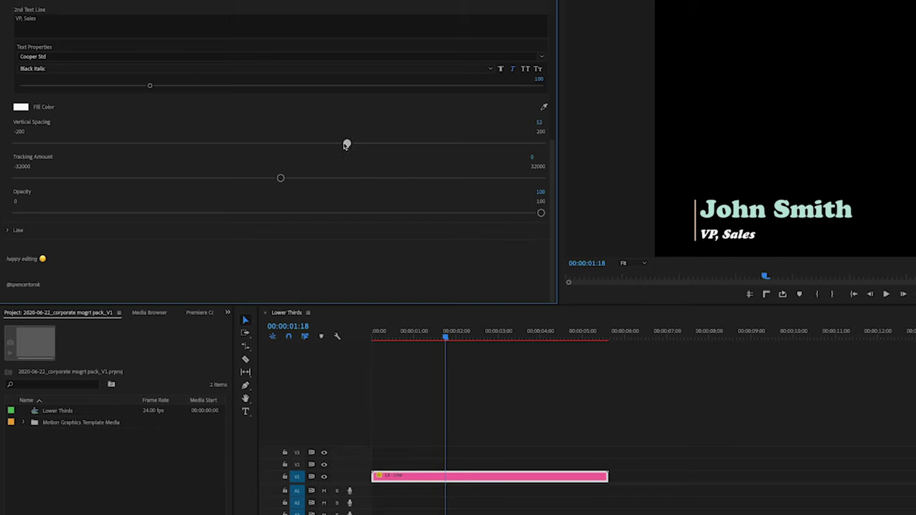
drag(346, 144, 297, 148)
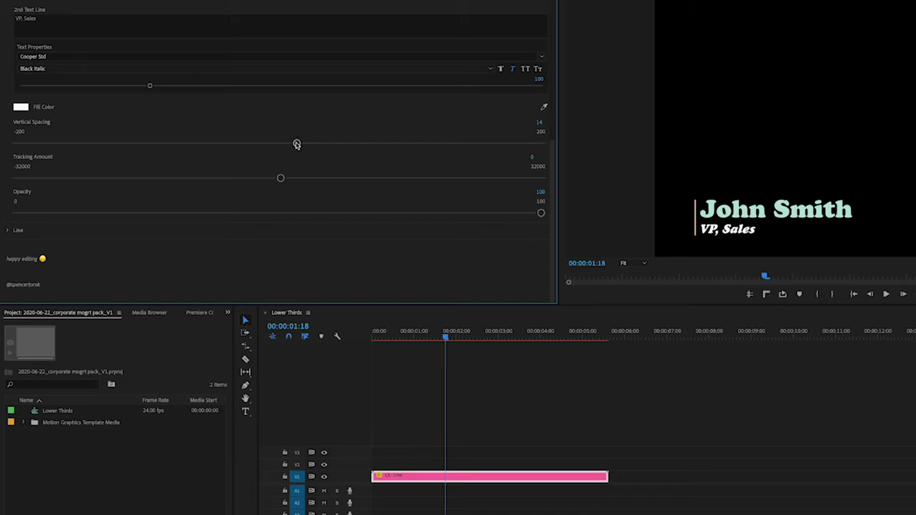
mouse_move(297, 144)
mouse_down()
mouse_move(350, 143)
mouse_move(311, 144)
mouse_up()
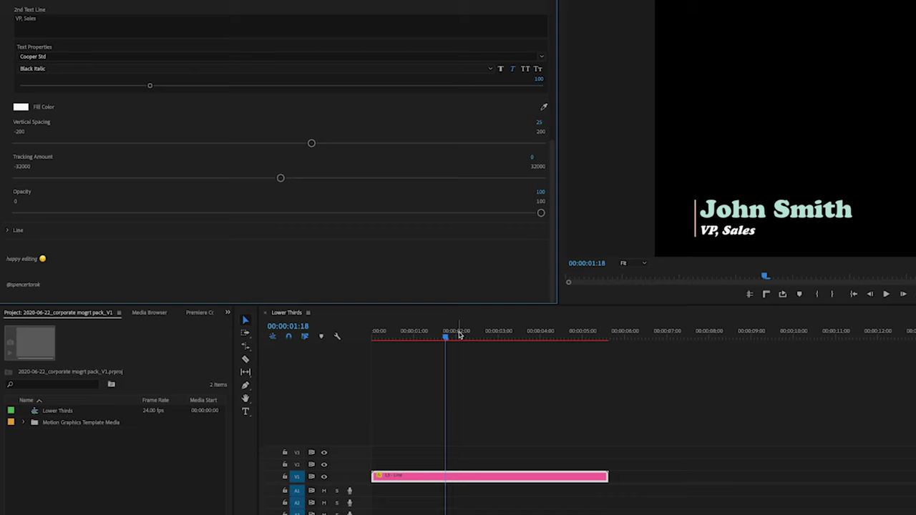
mouse_move(459, 335)
mouse_down()
mouse_move(191, 336)
mouse_move(464, 336)
mouse_up()
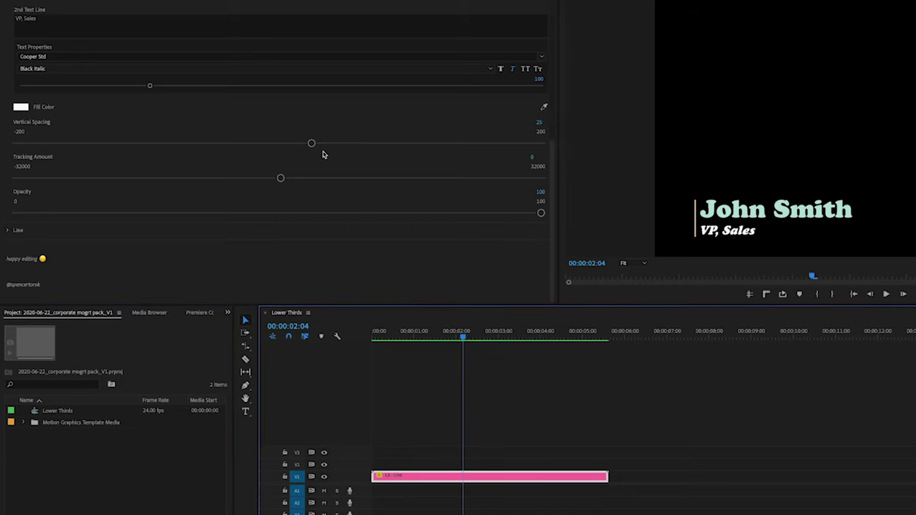
drag(312, 145, 436, 145)
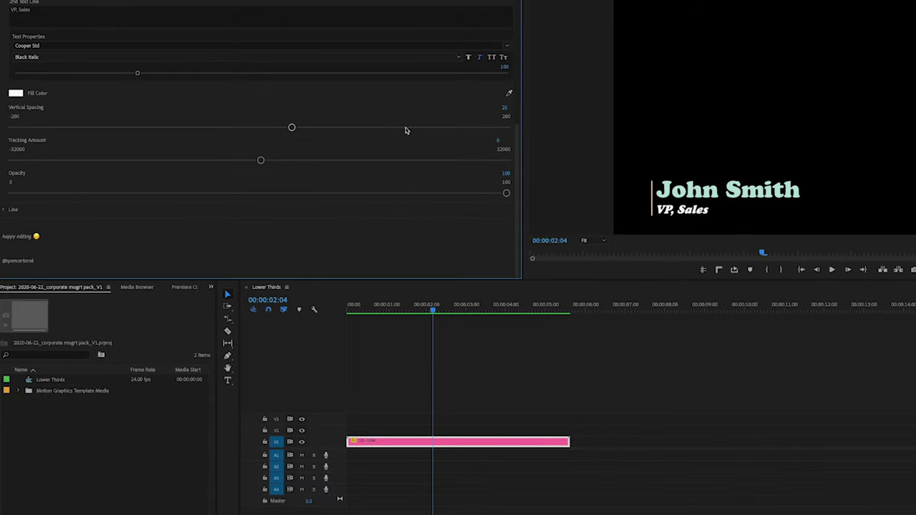
Give the accent line width 20, horizontal position -93 and top padding 27, then play the title
click(4, 210)
scroll(141, 211, down, 4)
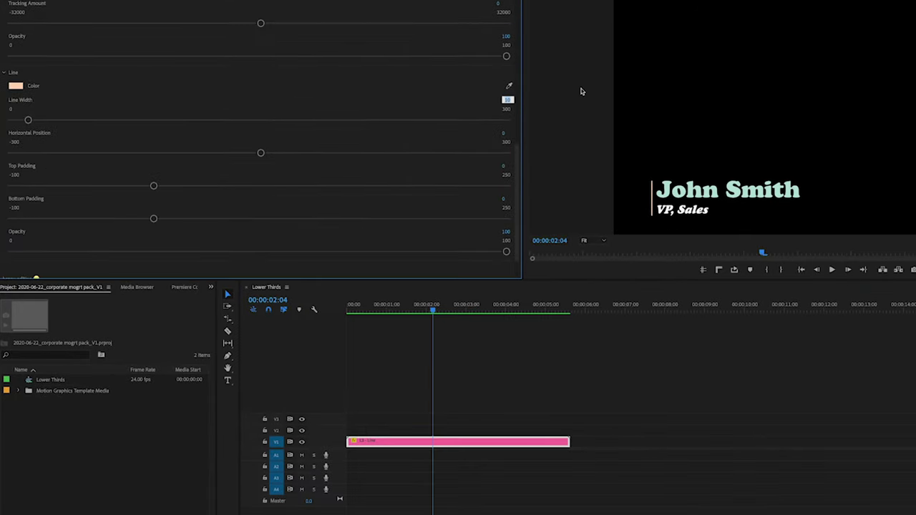
key(Return)
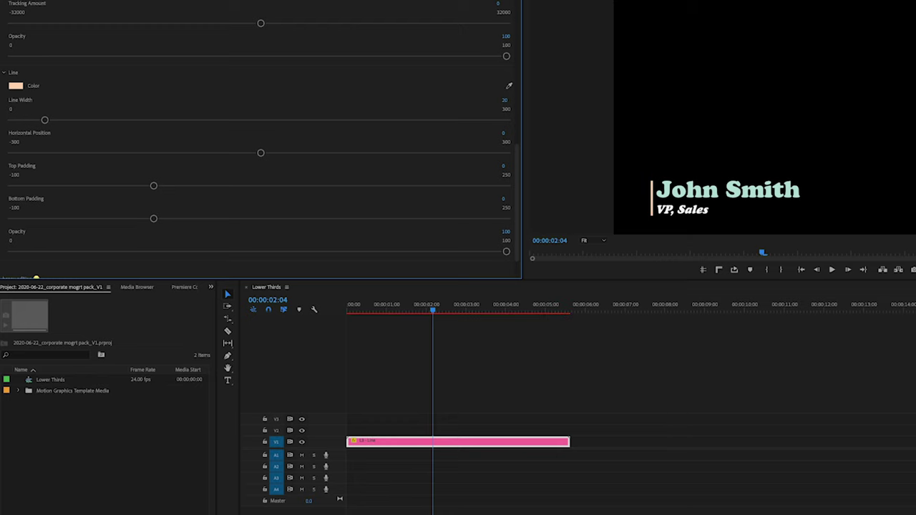
scroll(511, 147, down, 1)
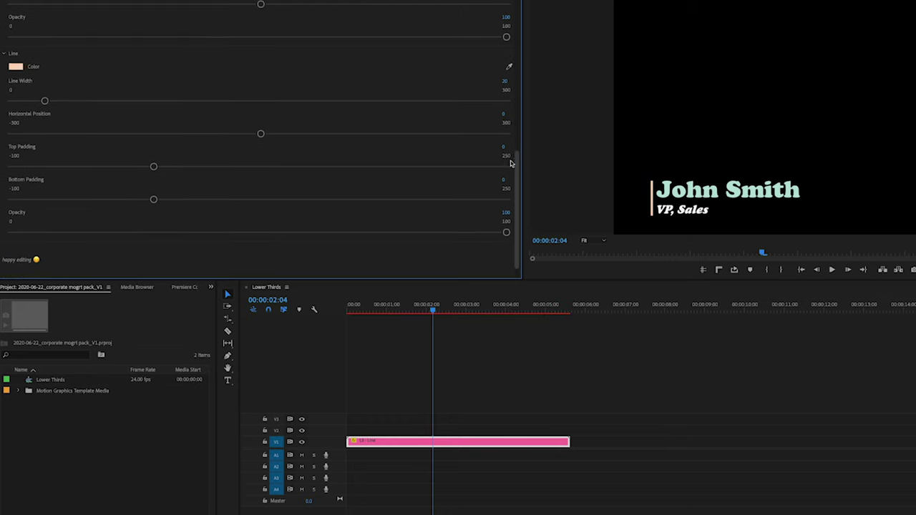
drag(261, 131, 182, 133)
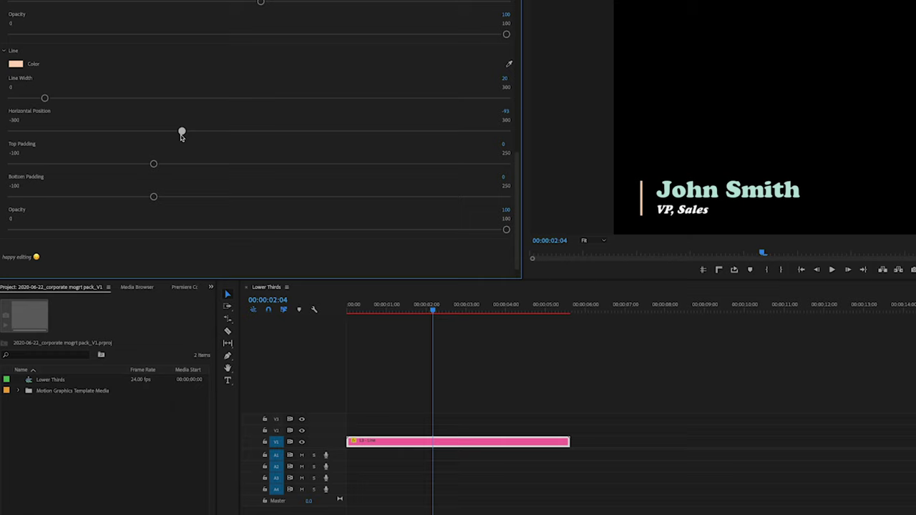
drag(153, 164, 191, 165)
drag(480, 318, 341, 315)
key(space)
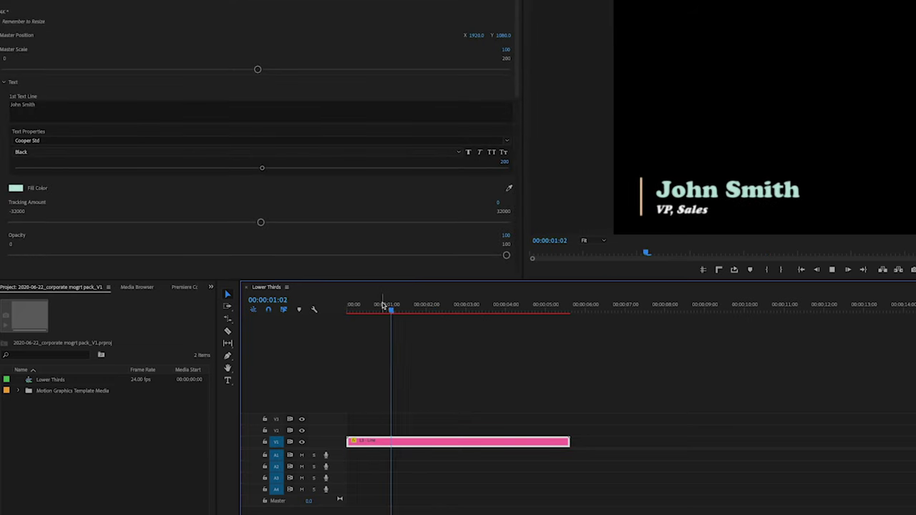
Render and replay the Line title animation, then duplicate the clip onto V2
key(Return)
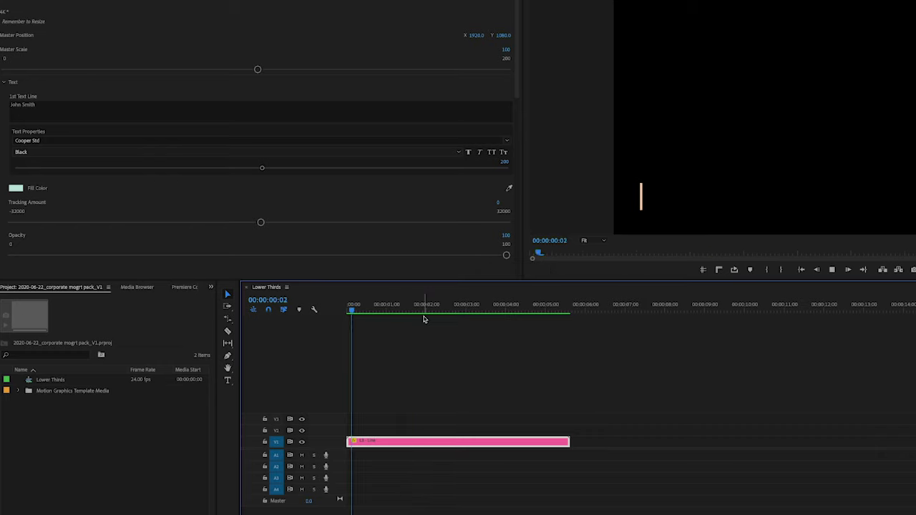
key(Return)
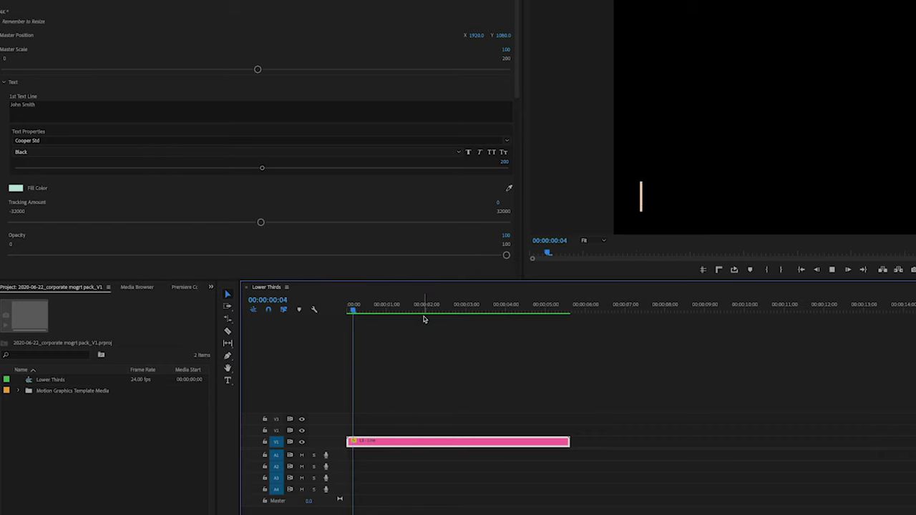
key(Return)
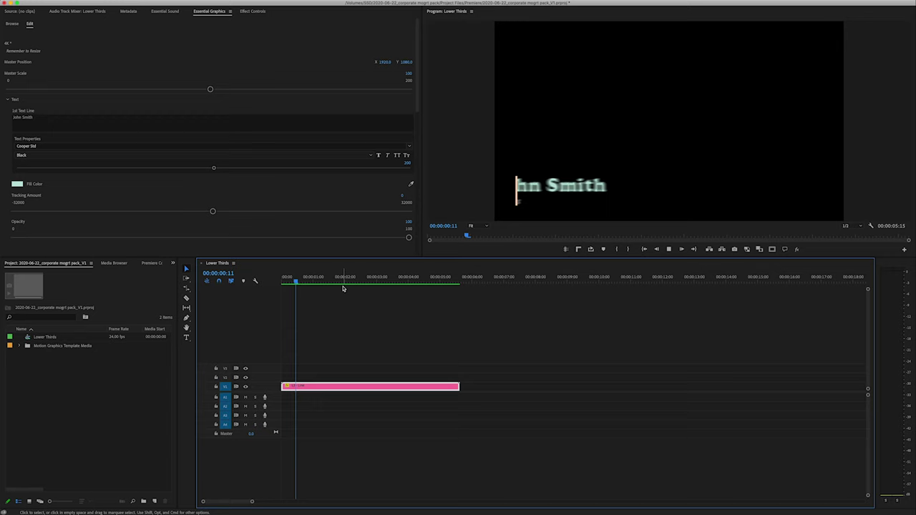
key(space)
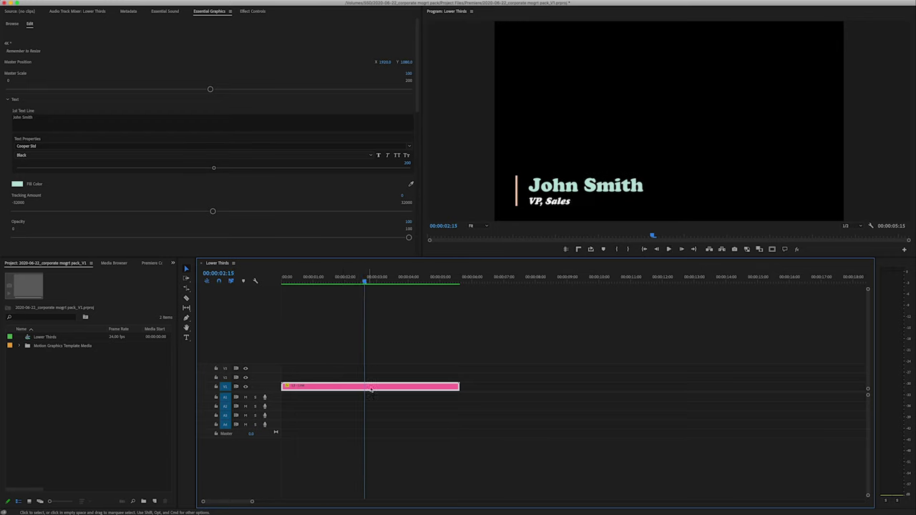
drag(355, 389, 355, 377)
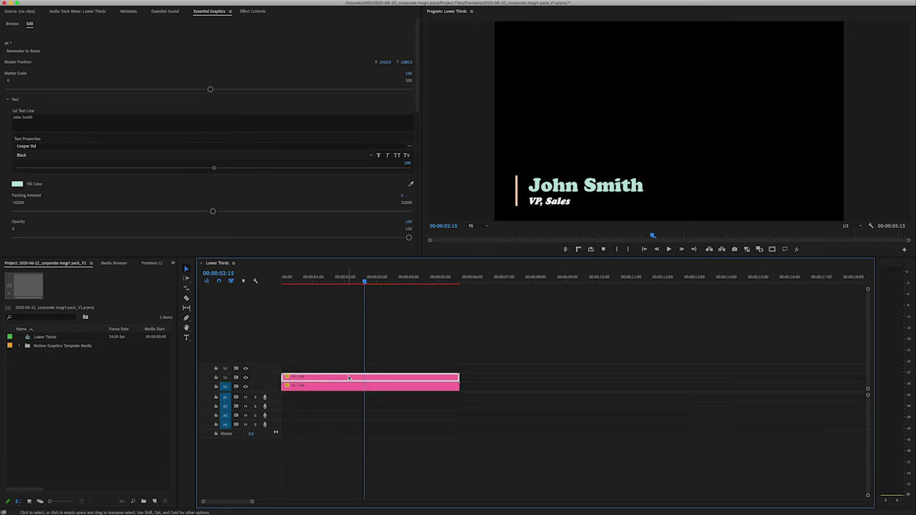
key(super+r)
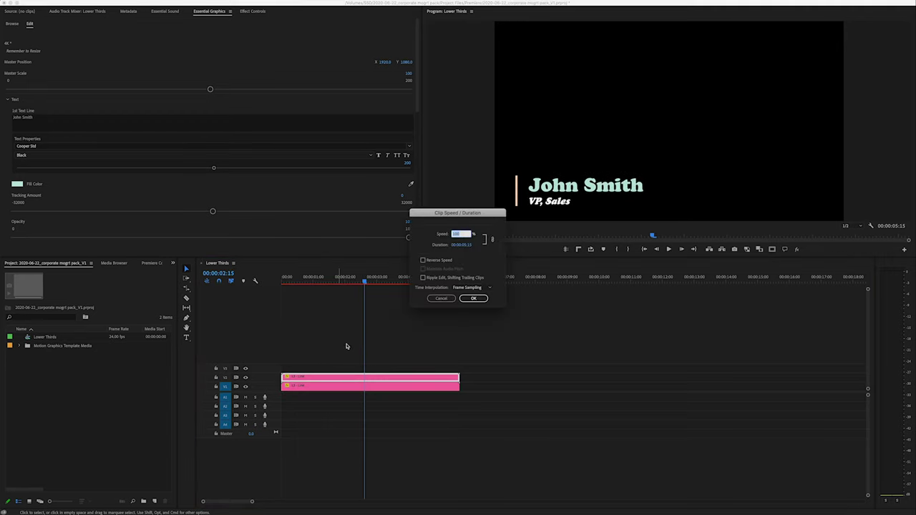
Reverse the speed of one title copy, move the V1 clip about two seconds later, and play from the start
click(423, 261)
click(473, 297)
drag(313, 386, 383, 386)
key(Home)
key(space)
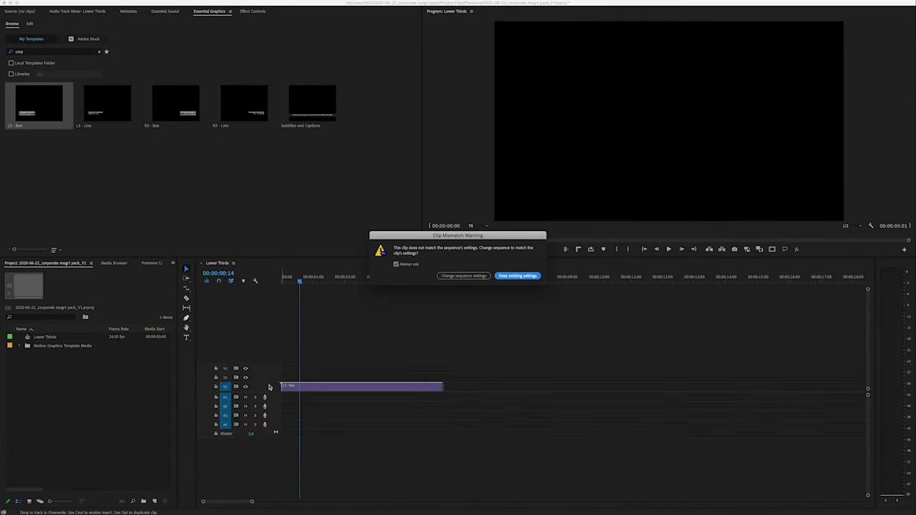
Place the L3 - Box title keeping sequence settings, set it to frame size, and render
click(517, 277)
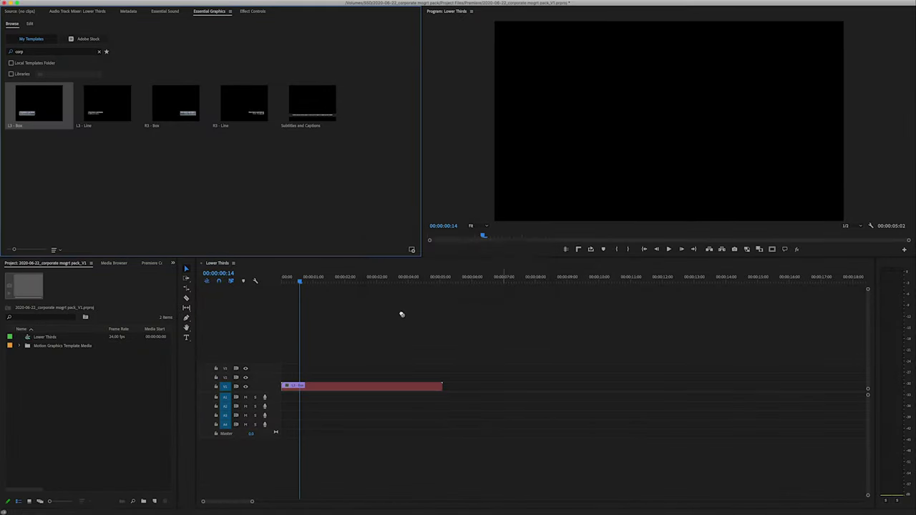
right_click(365, 386)
click(393, 440)
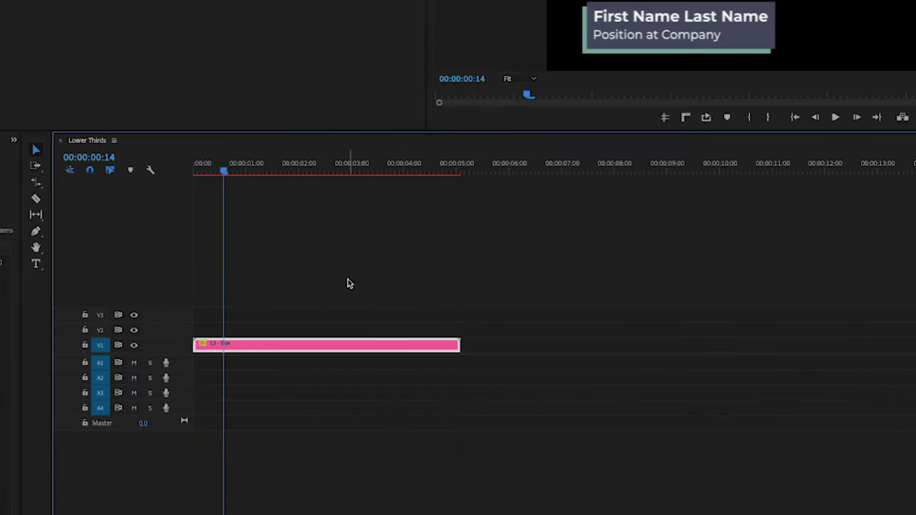
key(Return)
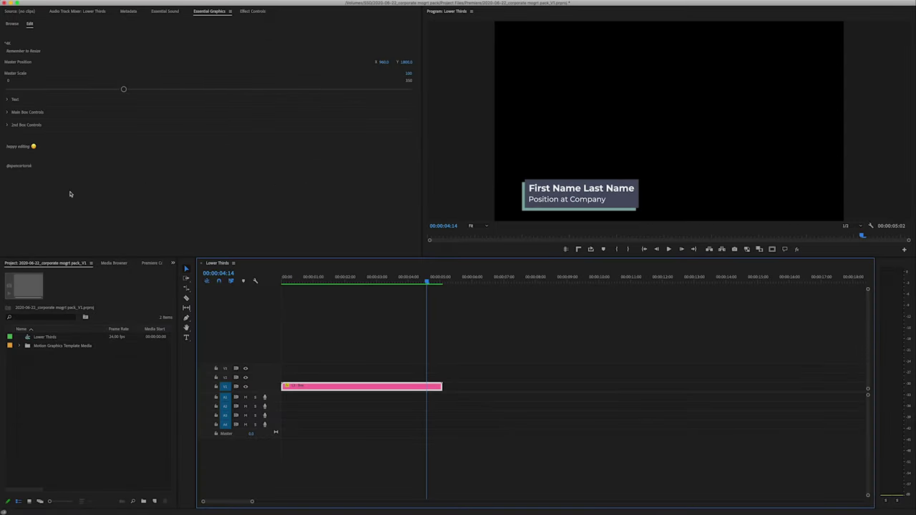
Switch off the offset second box under 2nd Box Controls
click(7, 125)
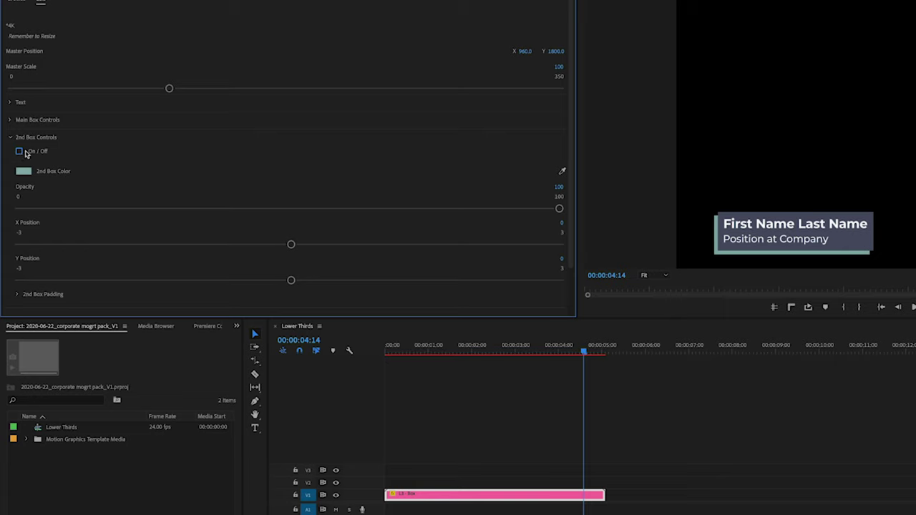
click(20, 152)
click(15, 135)
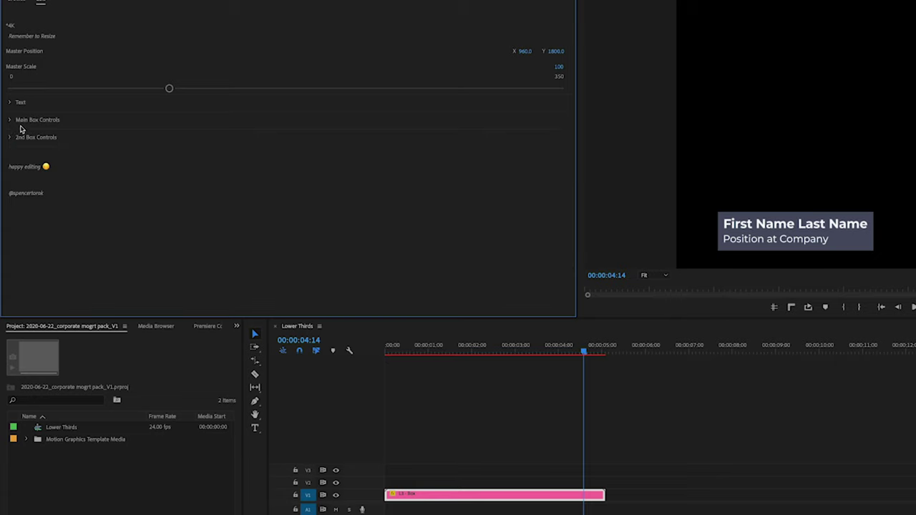
Try the main box roundness and height, then undo back to the original 100 size
click(10, 121)
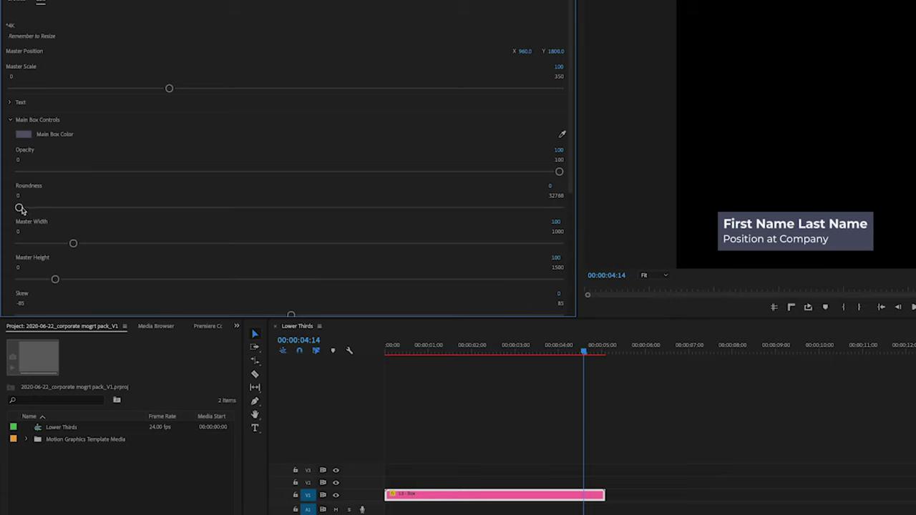
drag(20, 208, 319, 209)
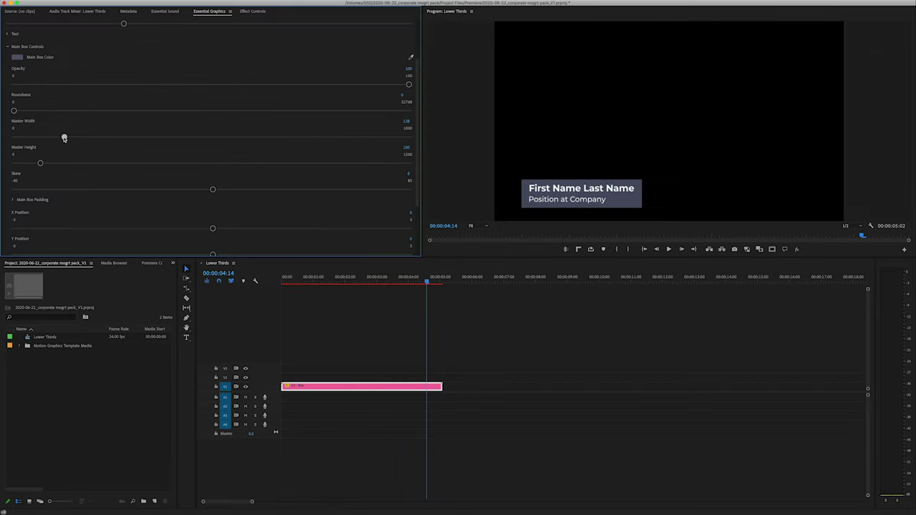
click(66, 164)
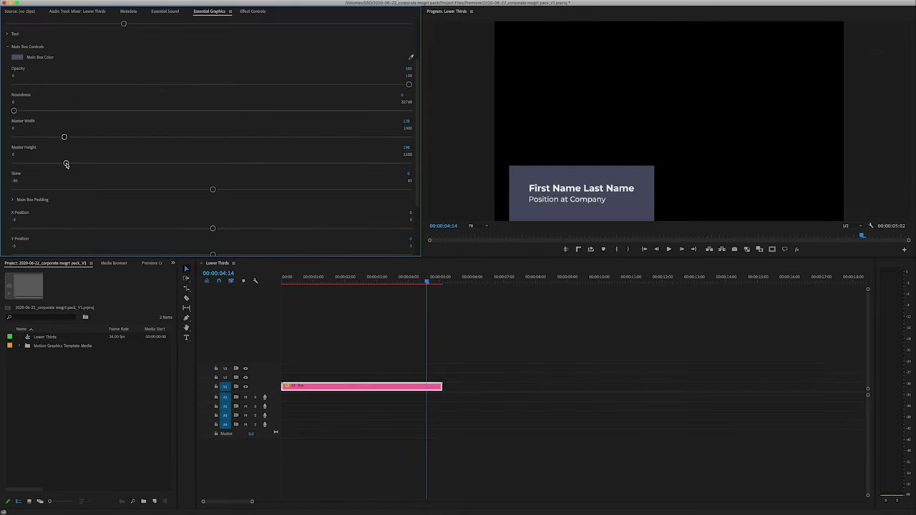
key(ctrl+z)
key(ctrl+z)
scroll(77, 206, down, 3)
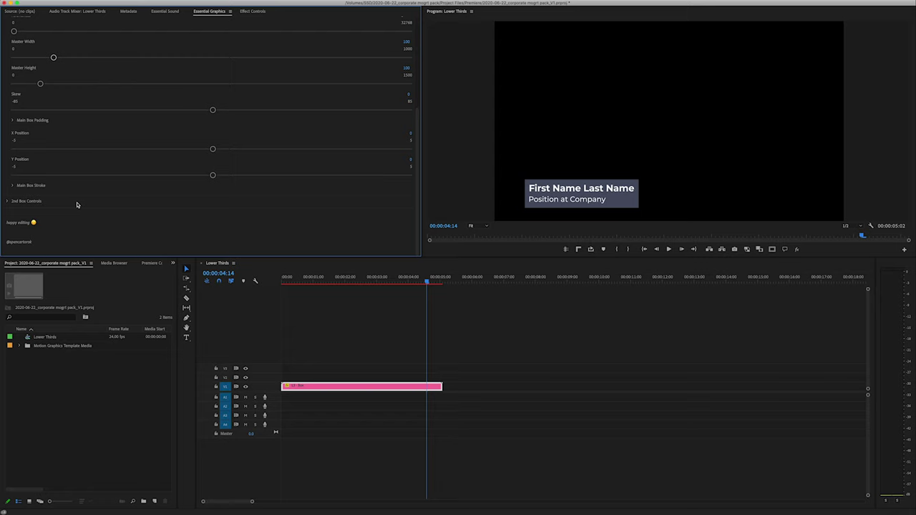
click(15, 120)
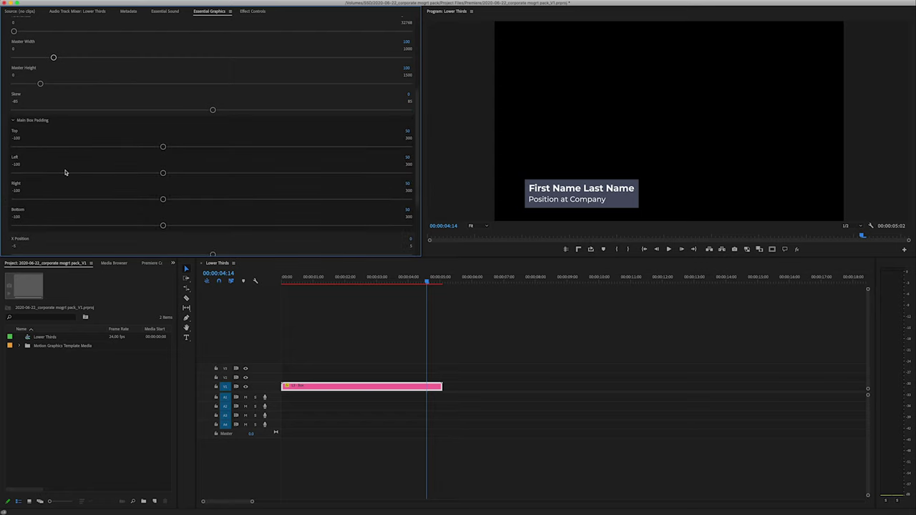
Give the main box a peach outline with Stroke Width 20
click(12, 121)
click(13, 186)
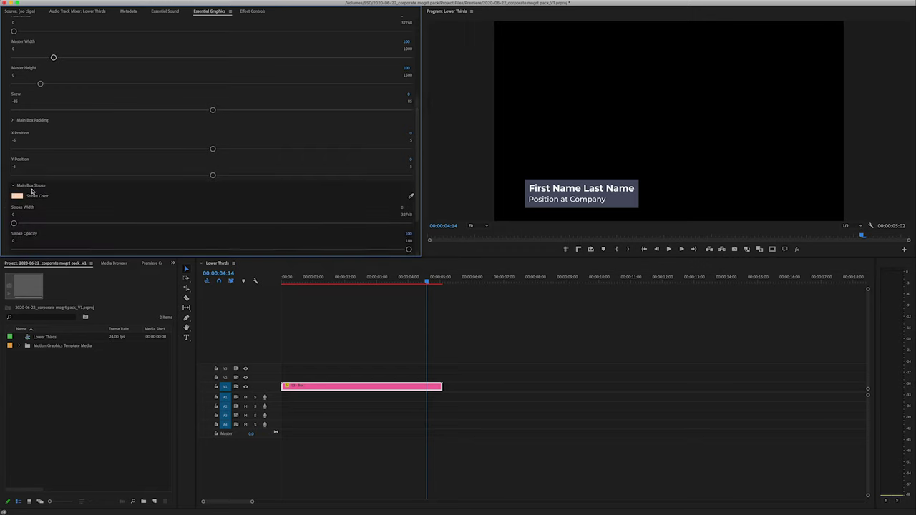
scroll(25, 185, down, 2)
click(408, 156)
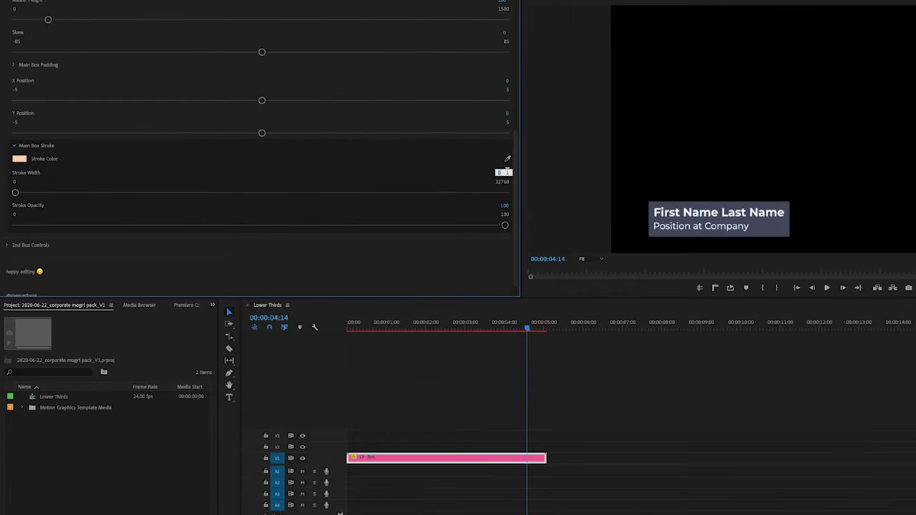
text(1)
key(Return)
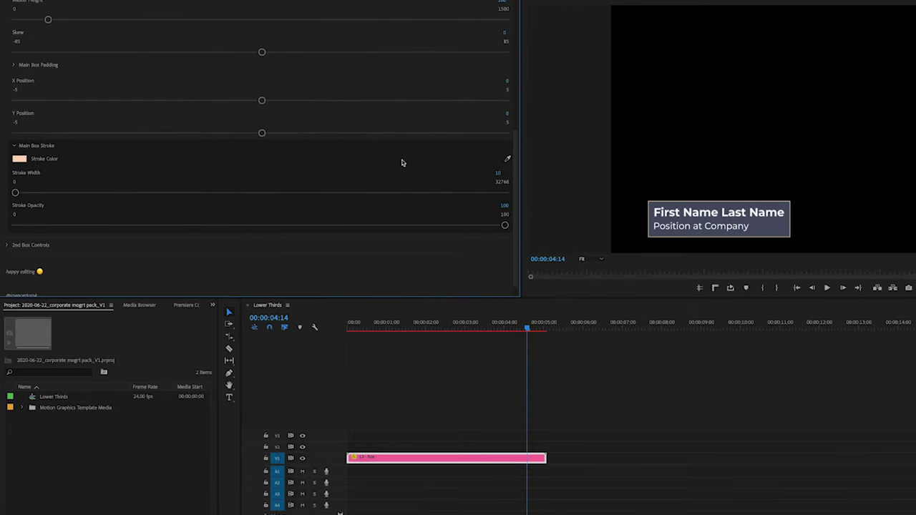
click(497, 175)
text(20)
key(Return)
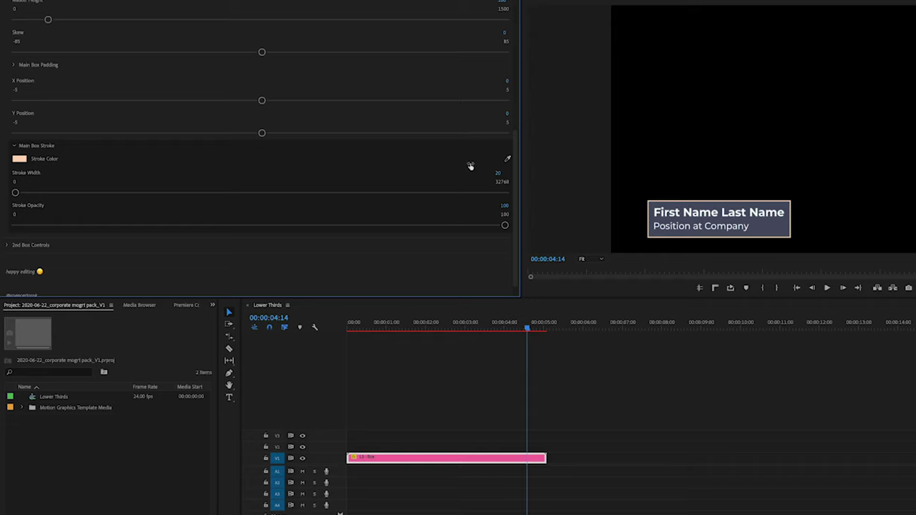
scroll(23, 138, up, 5)
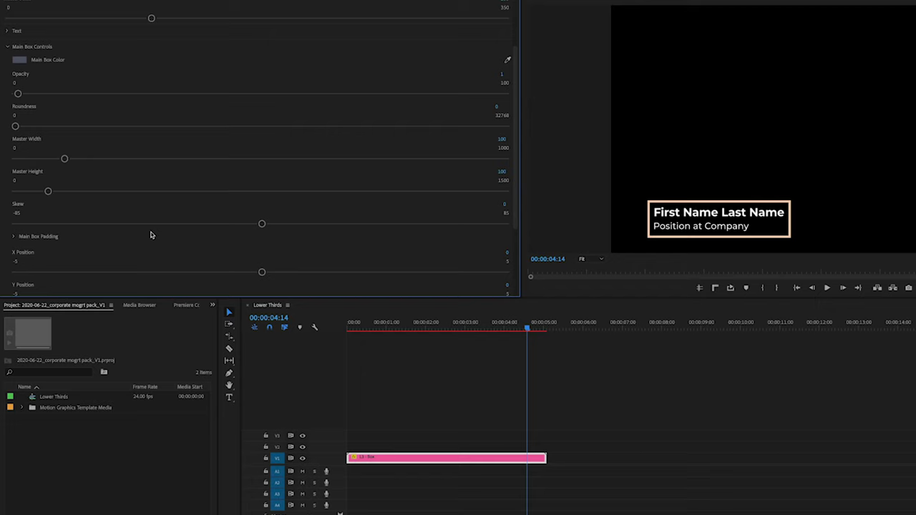
scroll(122, 239, down, 5)
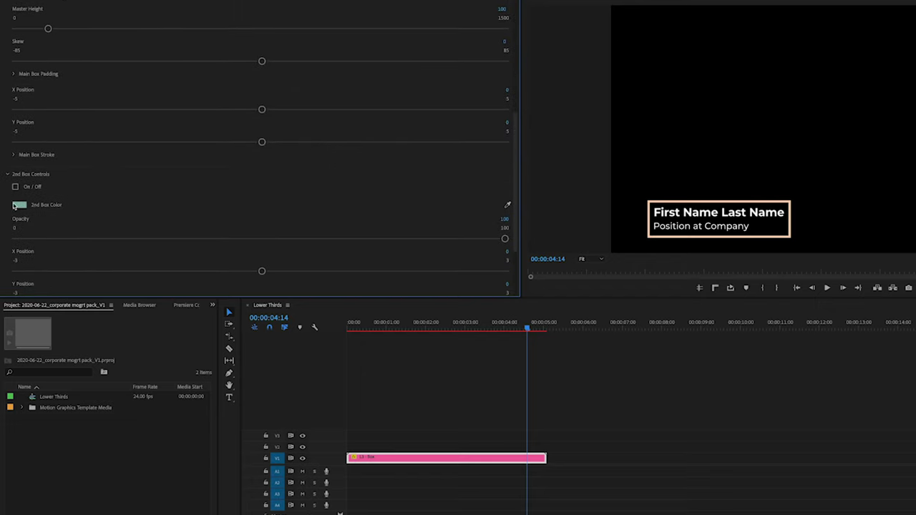
Turn the green second box back on and select the 'First Name Last Name' placeholder
click(15, 186)
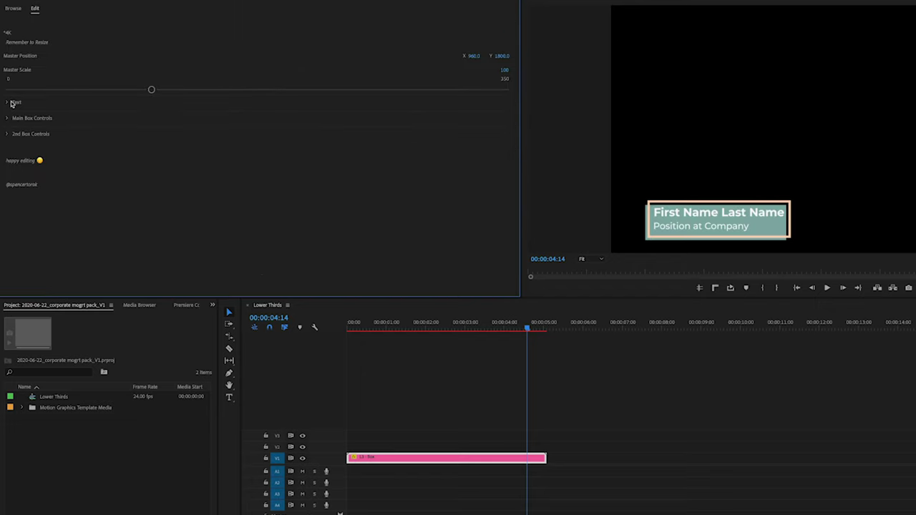
click(10, 102)
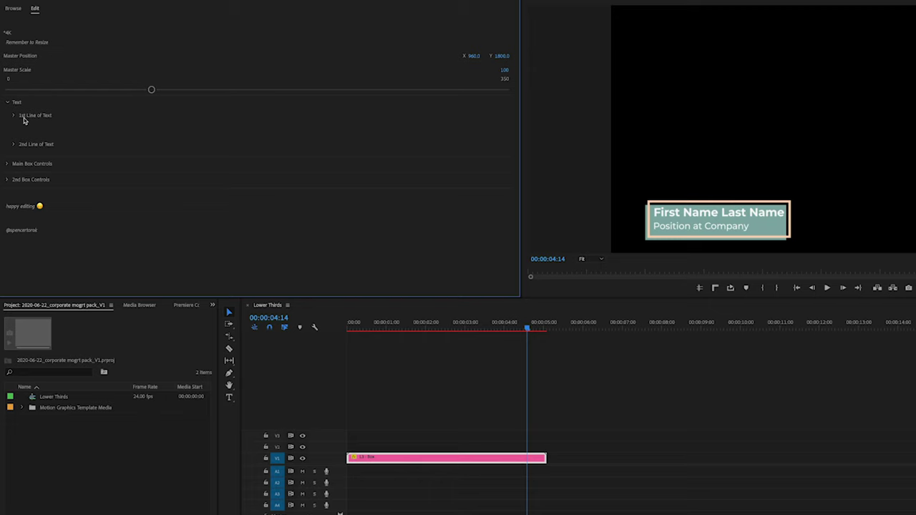
click(14, 118)
scroll(70, 138, down, 1)
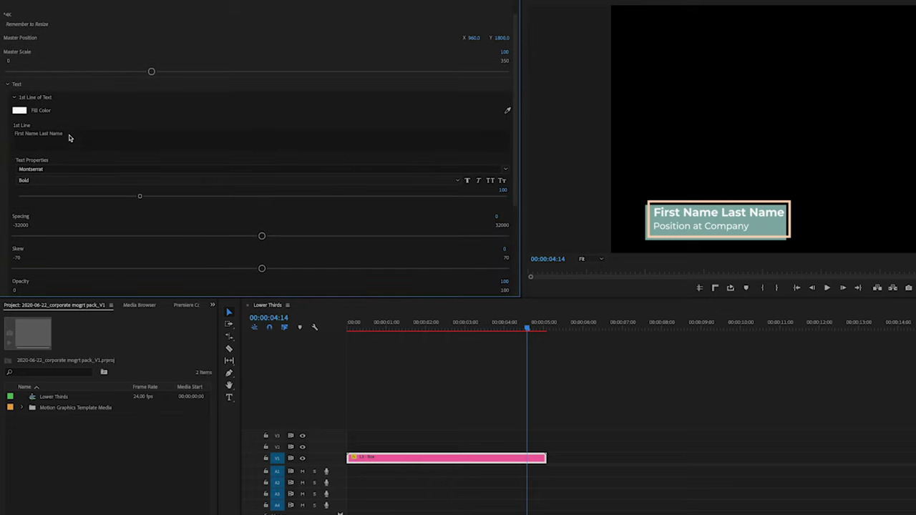
click(109, 133)
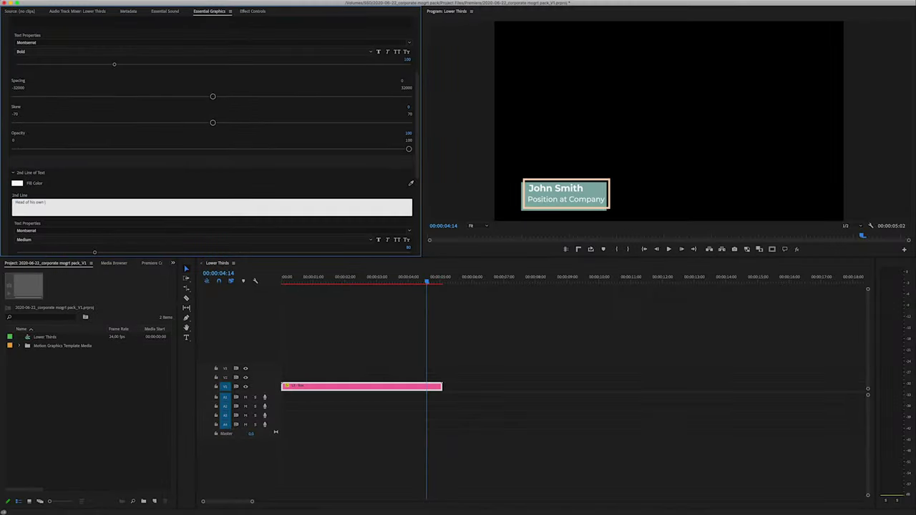
Commit 'Head of his own Company' as the title's second line
click(118, 171)
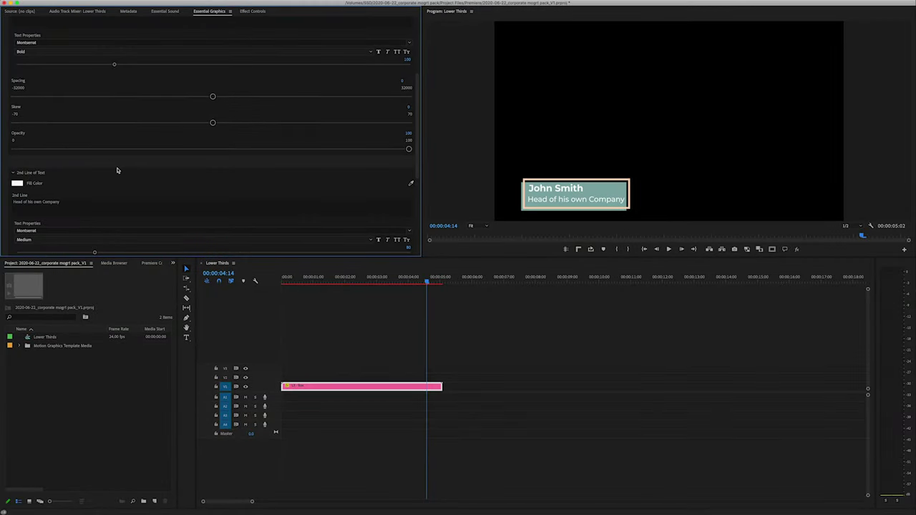